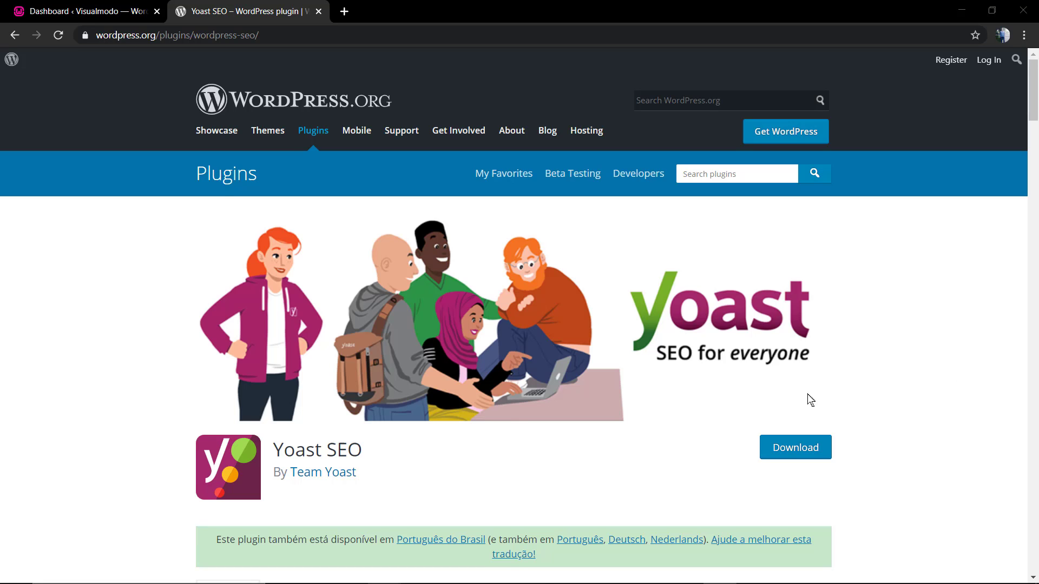
{"action": "scroll", "coordinate": [810, 399], "scroll_direction": "down", "scroll_amount": 5}
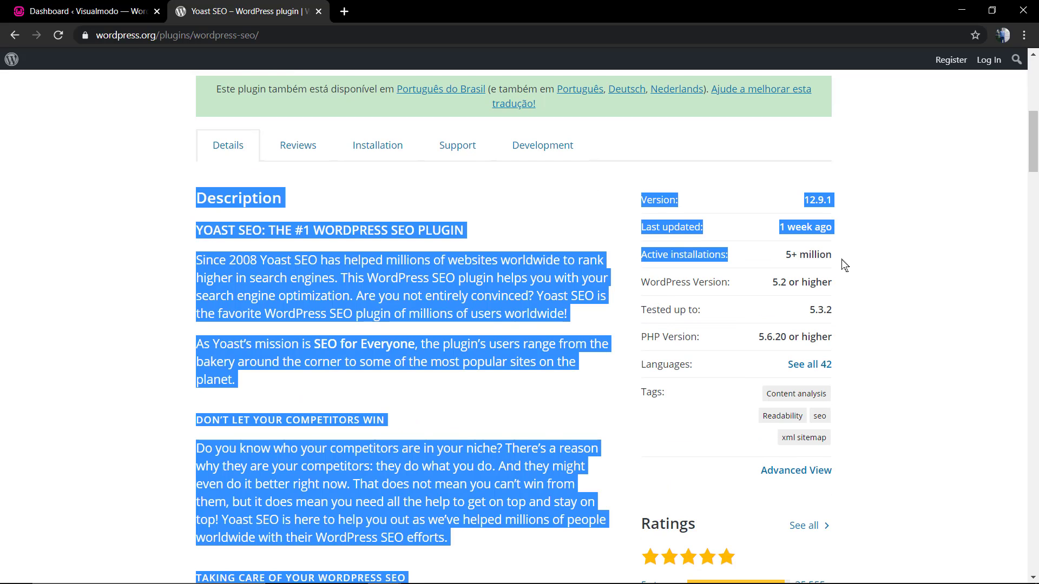
- Download the Yoast SEO plugin zip from WordPress.org and return to the site's Dashboard tab
{"action": "left_click_drag", "start_coordinate": [785, 249], "coordinate": [830, 257]}
{"action": "left_click", "coordinate": [828, 259]}
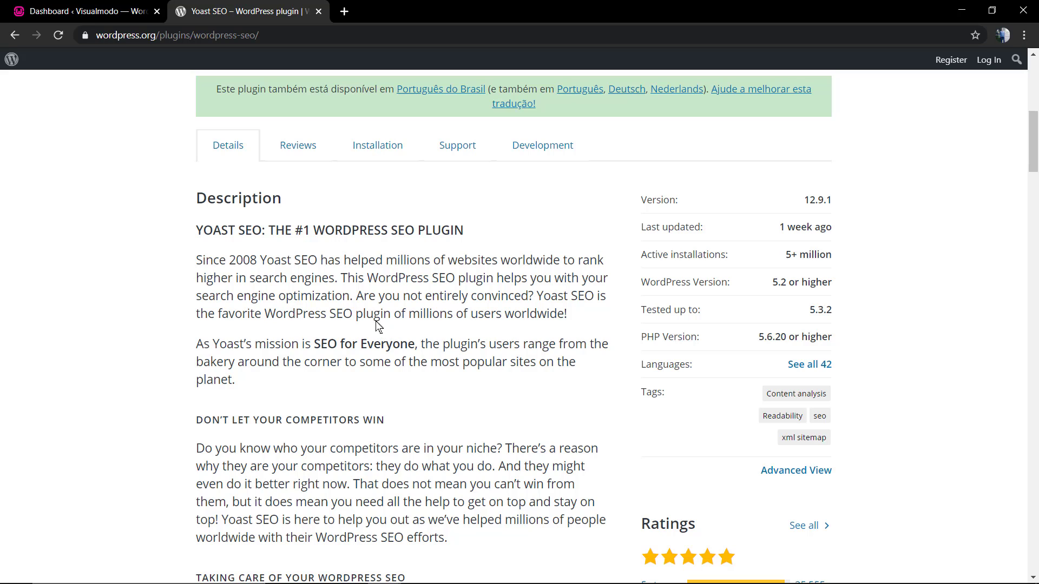
{"action": "scroll", "coordinate": [378, 333], "scroll_direction": "down", "scroll_amount": 1}
{"action": "scroll", "coordinate": [382, 299], "scroll_direction": "down", "scroll_amount": 2}
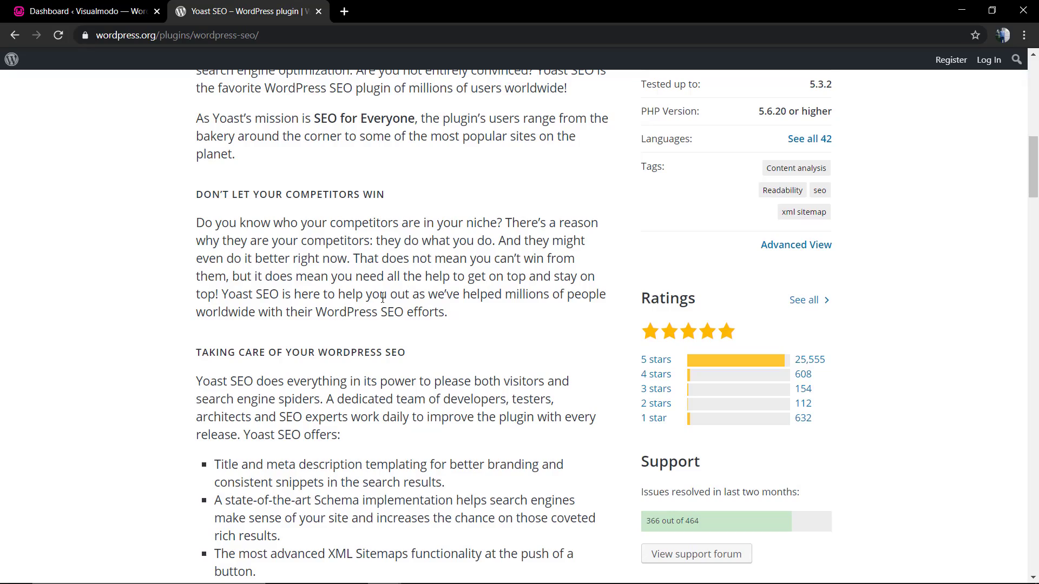
{"action": "scroll", "coordinate": [382, 297], "scroll_direction": "down", "scroll_amount": 3}
{"action": "scroll", "coordinate": [382, 300], "scroll_direction": "down", "scroll_amount": 3}
{"action": "scroll", "coordinate": [382, 300], "scroll_direction": "down", "scroll_amount": 1}
{"action": "scroll", "coordinate": [400, 325], "scroll_direction": "up", "scroll_amount": 9}
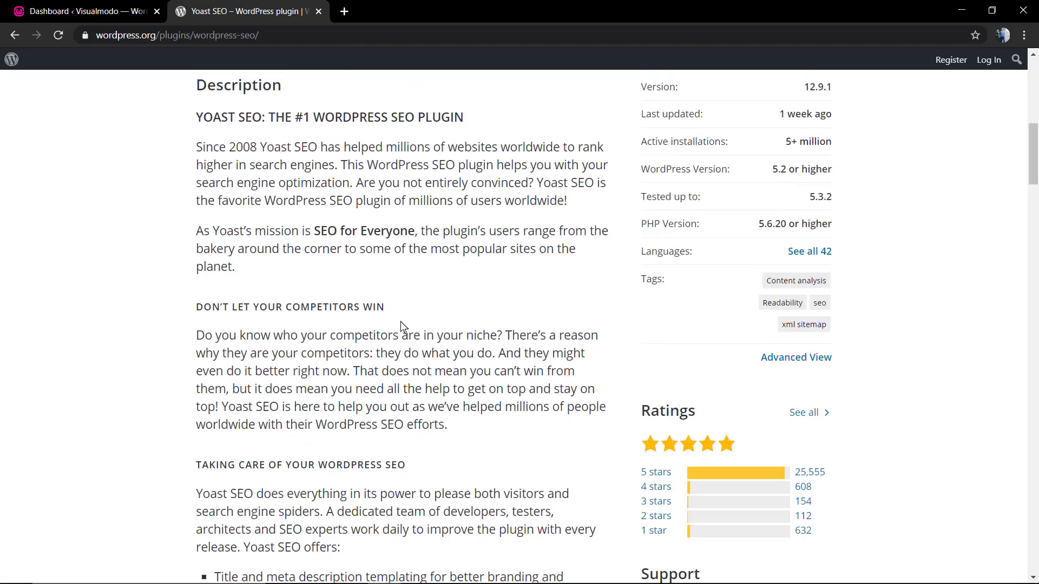
{"action": "scroll", "coordinate": [400, 329], "scroll_direction": "up", "scroll_amount": 5}
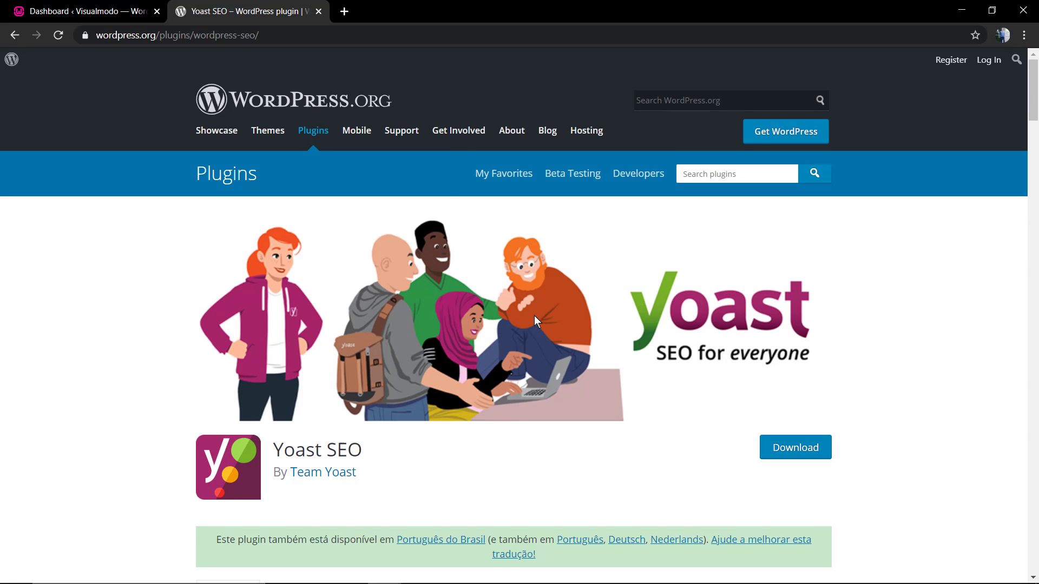
{"action": "left_click", "coordinate": [792, 451]}
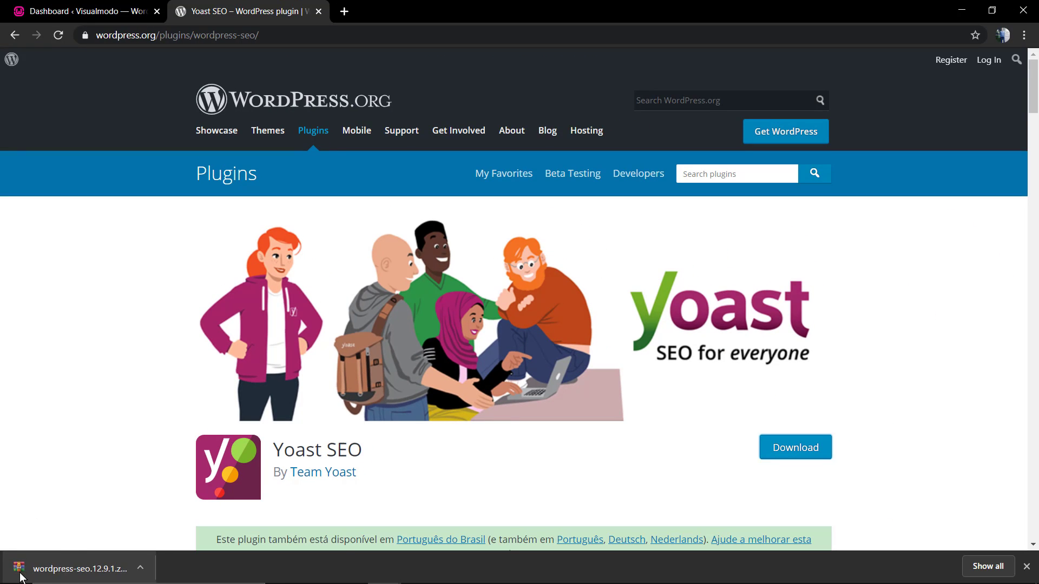
{"action": "left_click", "coordinate": [1028, 567]}
{"action": "left_click", "coordinate": [48, 10]}
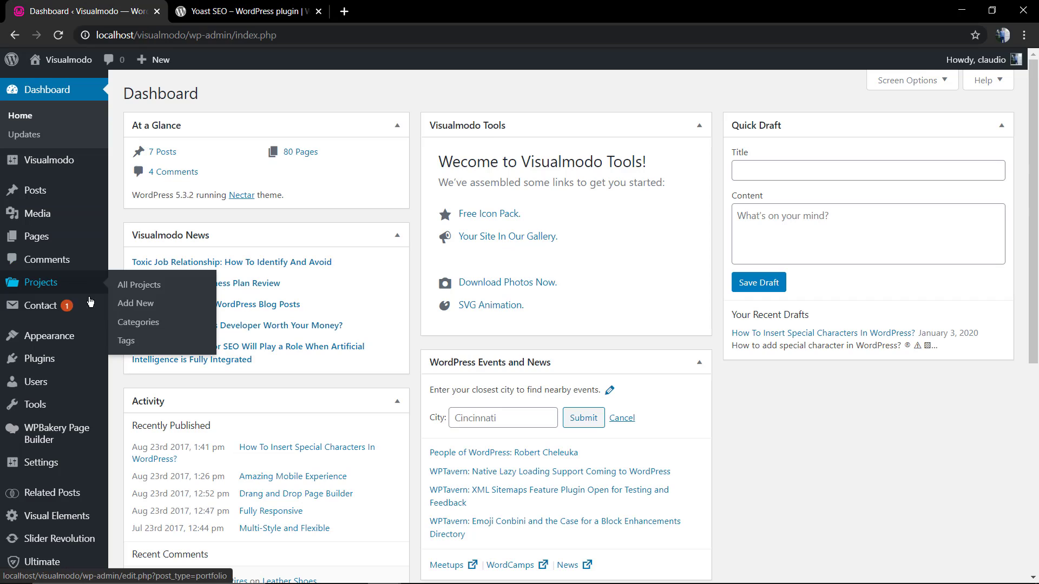
{"action": "mouse_move", "coordinate": [33, 343]}
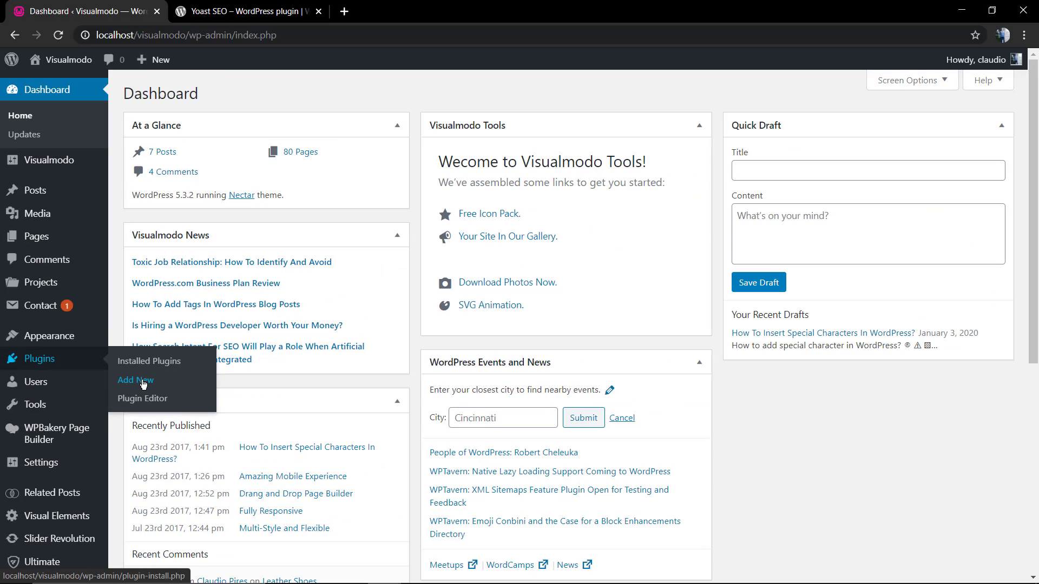
- Select wordpress-seo.12.9.1.zip from Downloads in the Add New > Upload Plugin form
{"action": "left_click", "coordinate": [143, 385]}
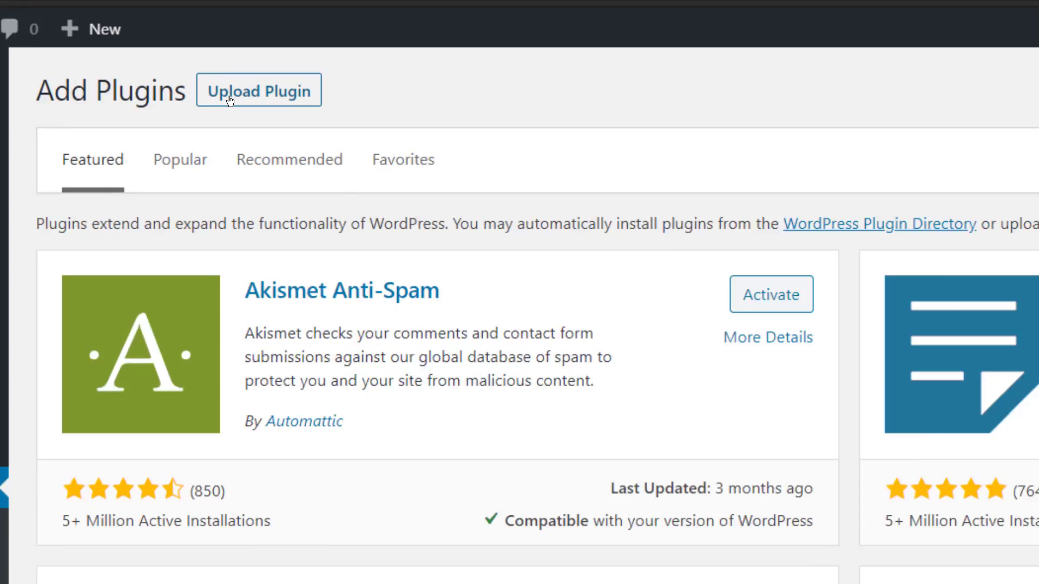
{"action": "left_click", "coordinate": [230, 99]}
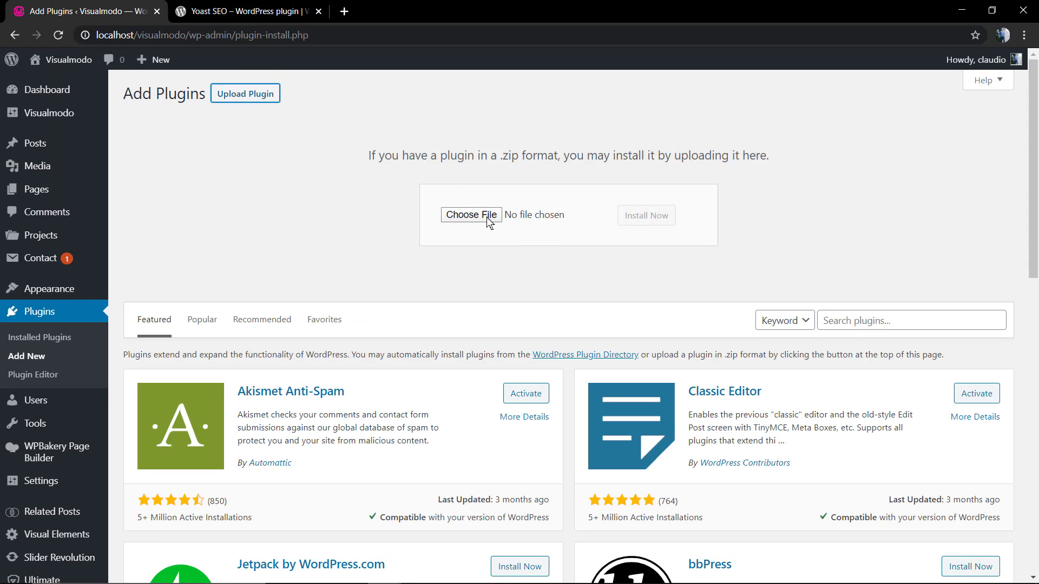
{"action": "left_click", "coordinate": [488, 216]}
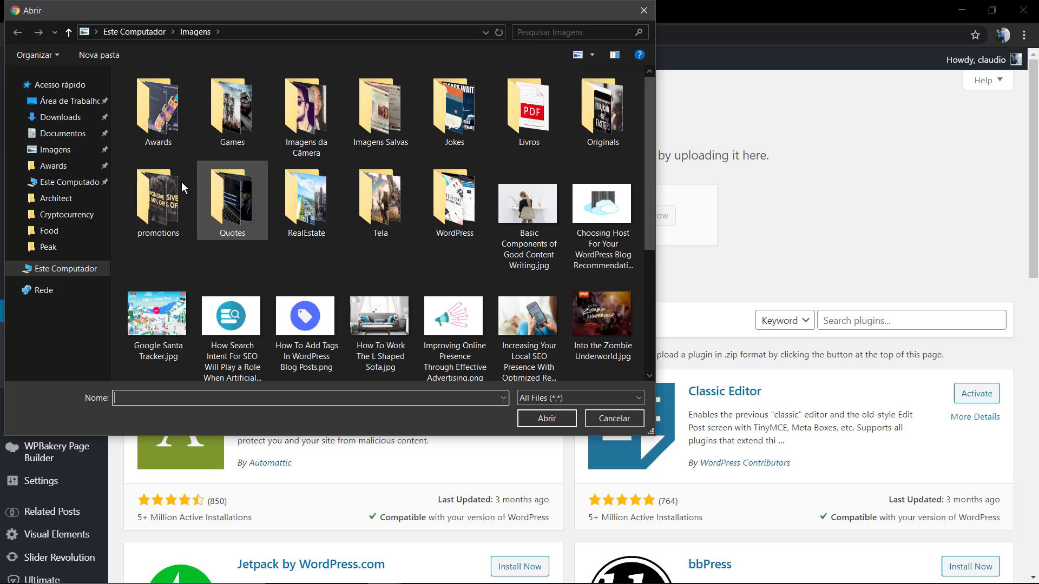
{"action": "left_click", "coordinate": [61, 117]}
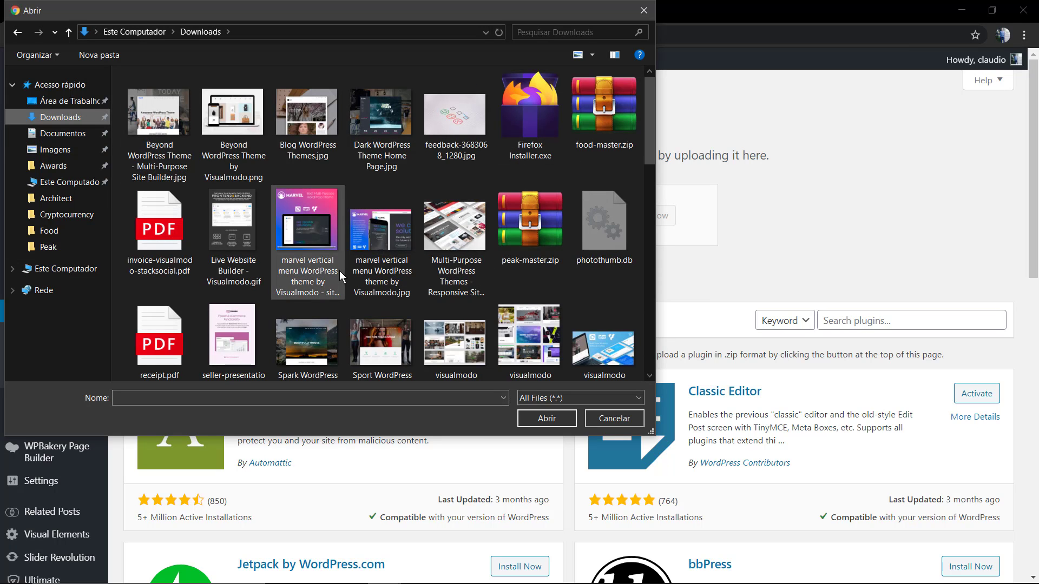
{"action": "scroll", "coordinate": [339, 270], "scroll_direction": "down", "scroll_amount": 10}
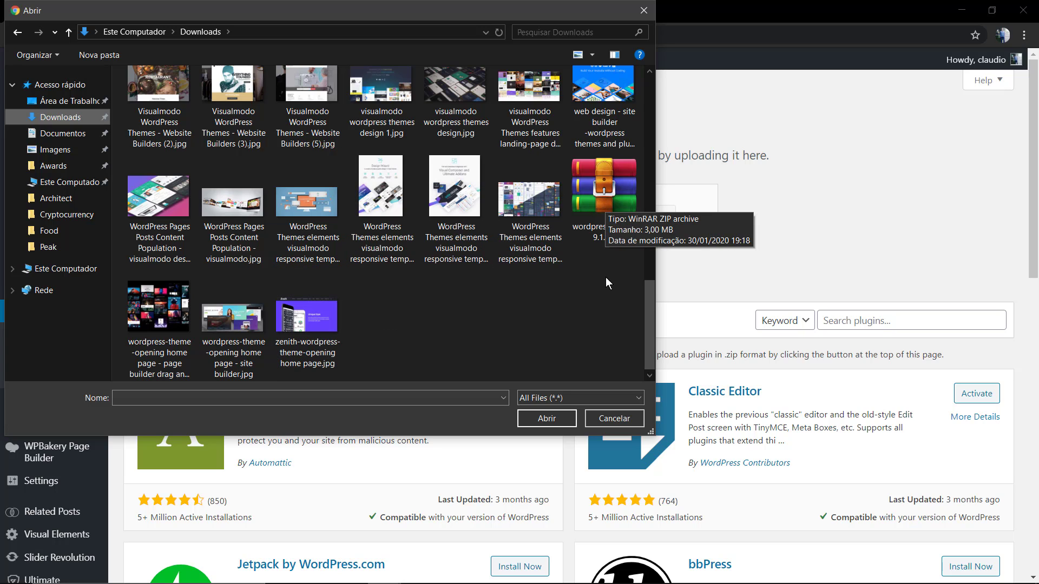
{"action": "double_click", "coordinate": [607, 199]}
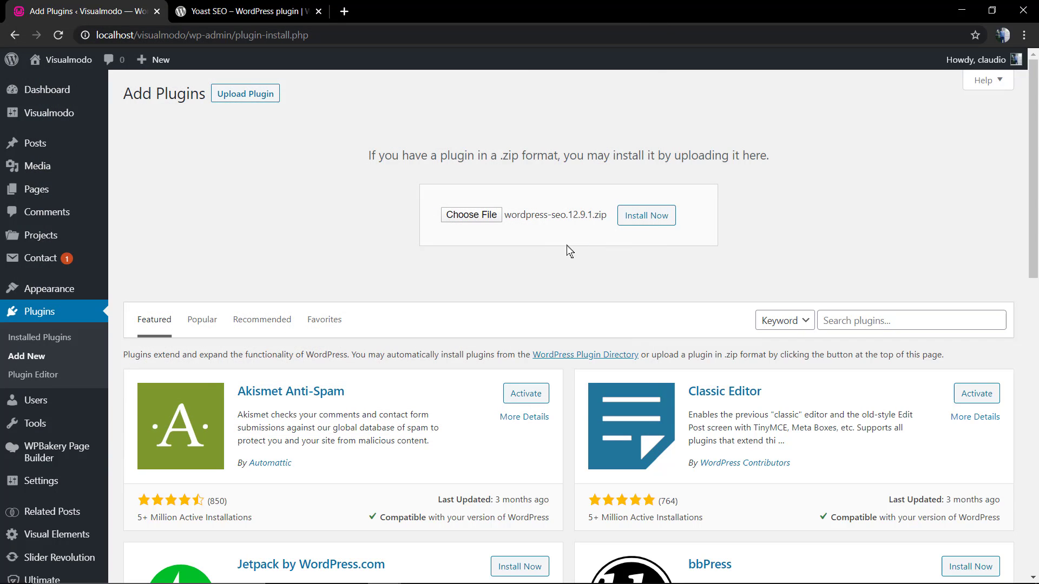
- Install Yoast SEO from the chosen wordpress-seo.12.9.1.zip and activate it
{"action": "left_click", "coordinate": [636, 220]}
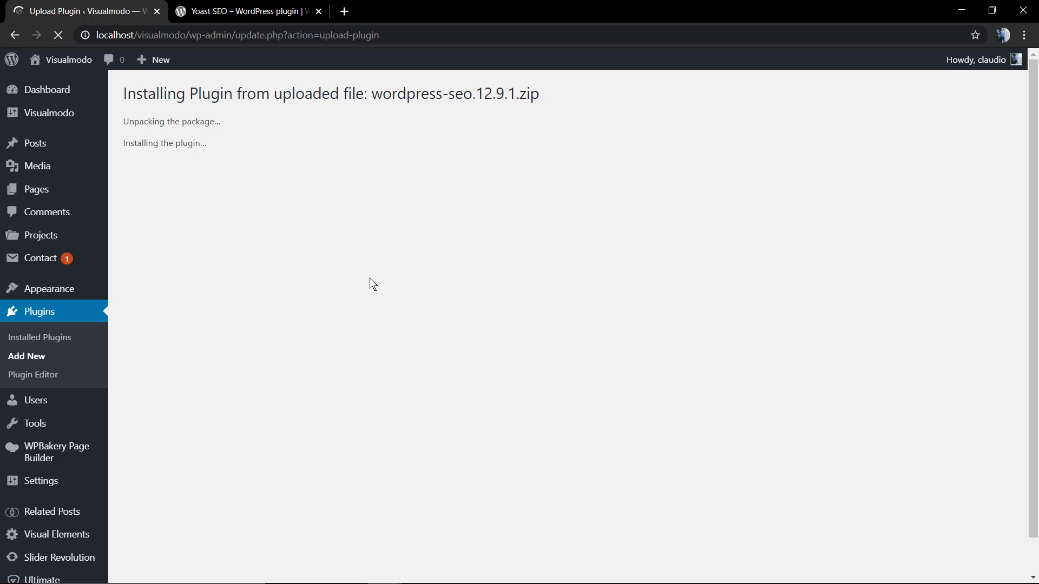
{"action": "left_click", "coordinate": [139, 190]}
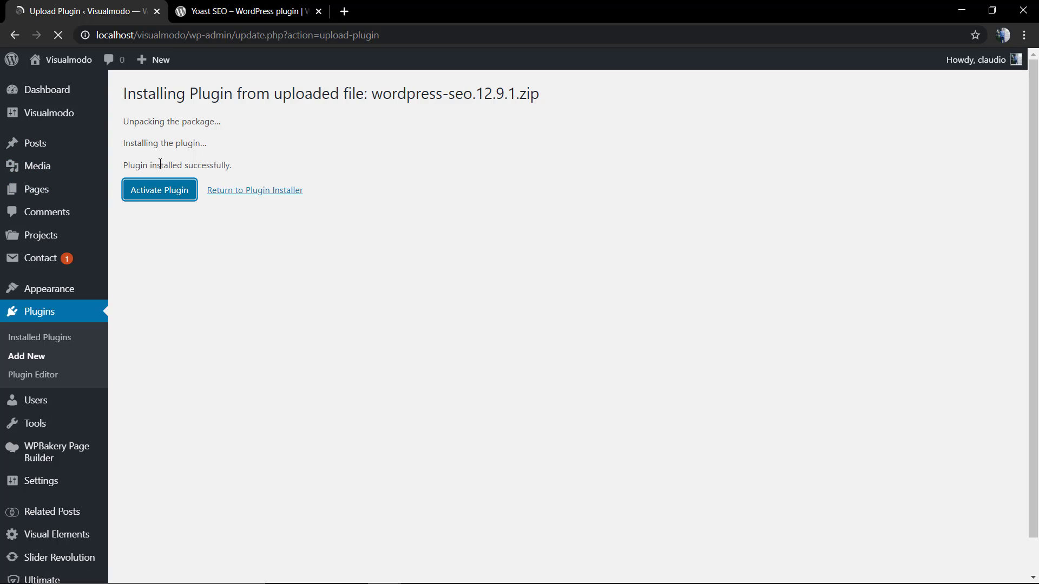
{"action": "scroll", "coordinate": [272, 219], "scroll_direction": "down", "scroll_amount": 4}
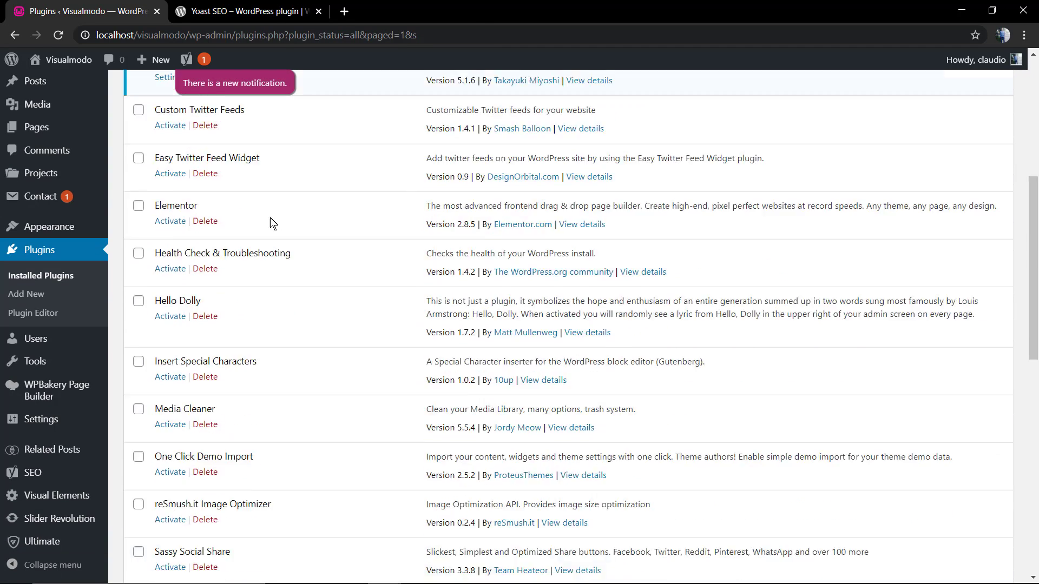
{"action": "scroll", "coordinate": [268, 225], "scroll_direction": "down", "scroll_amount": 3}
{"action": "scroll", "coordinate": [269, 236], "scroll_direction": "down", "scroll_amount": 3}
{"action": "scroll", "coordinate": [265, 270], "scroll_direction": "down", "scroll_amount": 1}
{"action": "scroll", "coordinate": [266, 270], "scroll_direction": "down", "scroll_amount": 1}
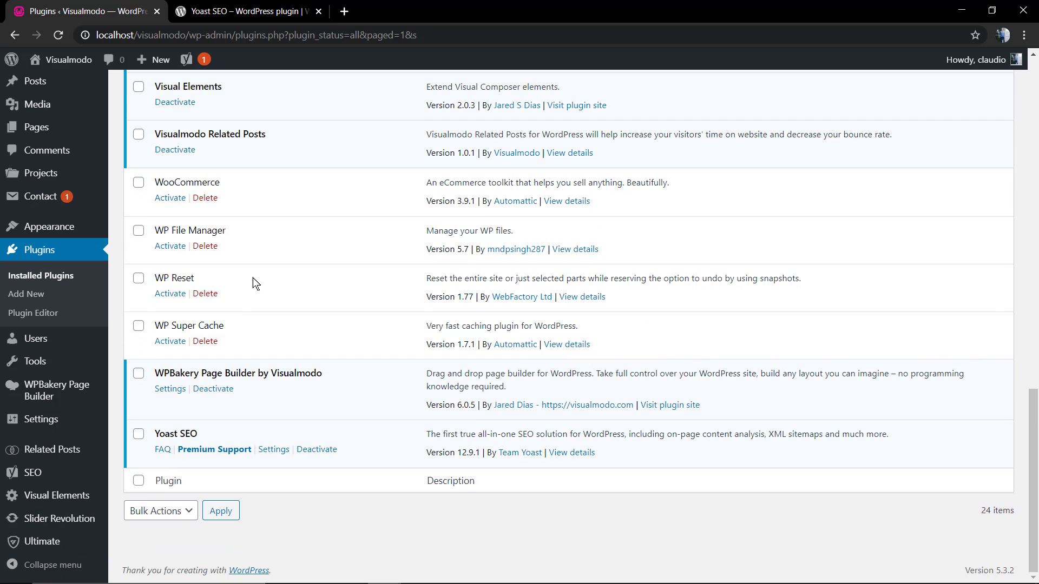
- Deactivate Yoast SEO in Installed Plugins, then delete it and confirm with OK
{"action": "left_click", "coordinate": [317, 450]}
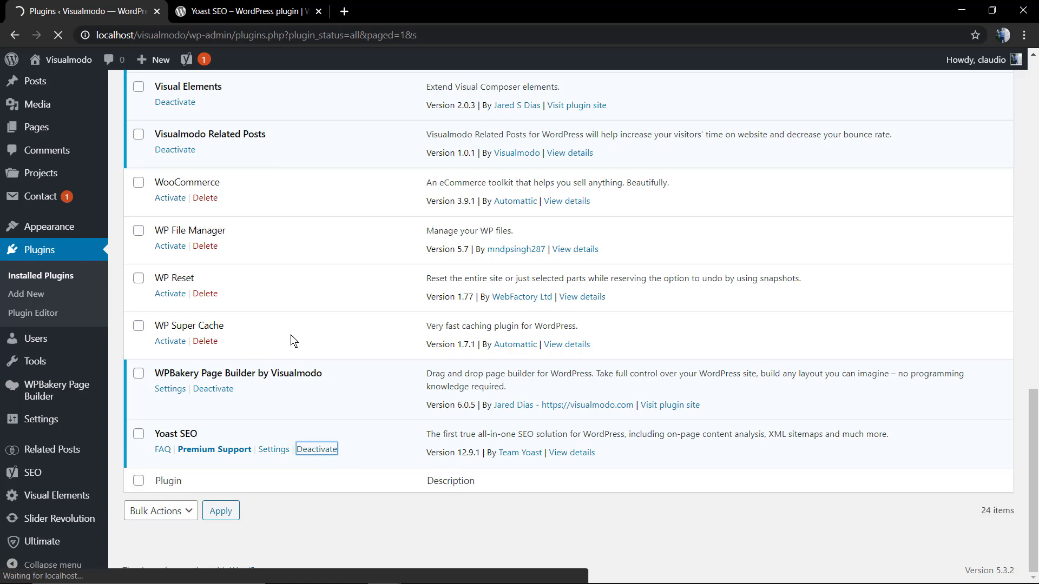
{"action": "scroll", "coordinate": [283, 339], "scroll_direction": "down", "scroll_amount": 5}
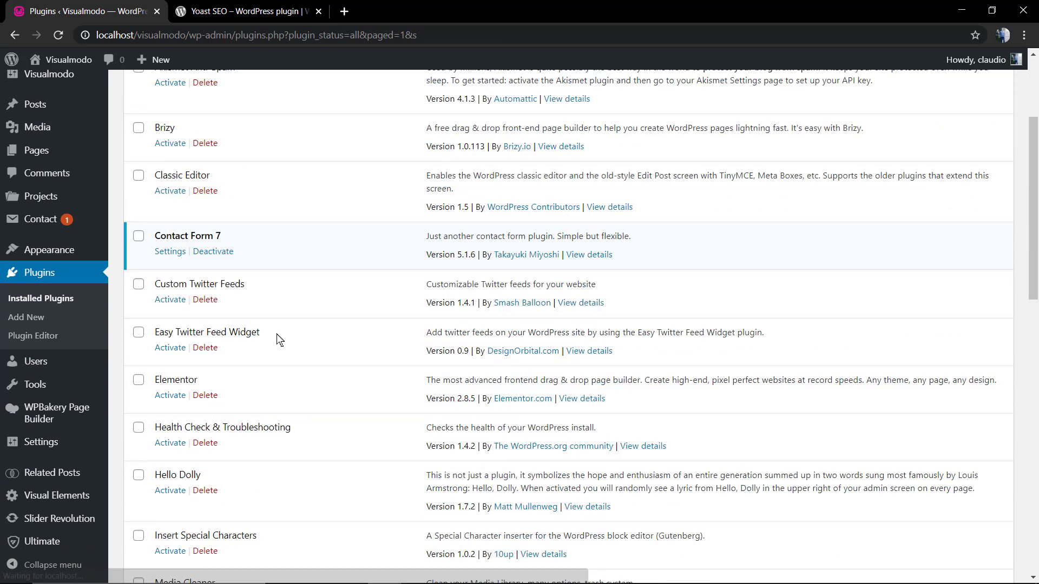
{"action": "scroll", "coordinate": [285, 406], "scroll_direction": "down", "scroll_amount": 7}
{"action": "left_click", "coordinate": [206, 449]}
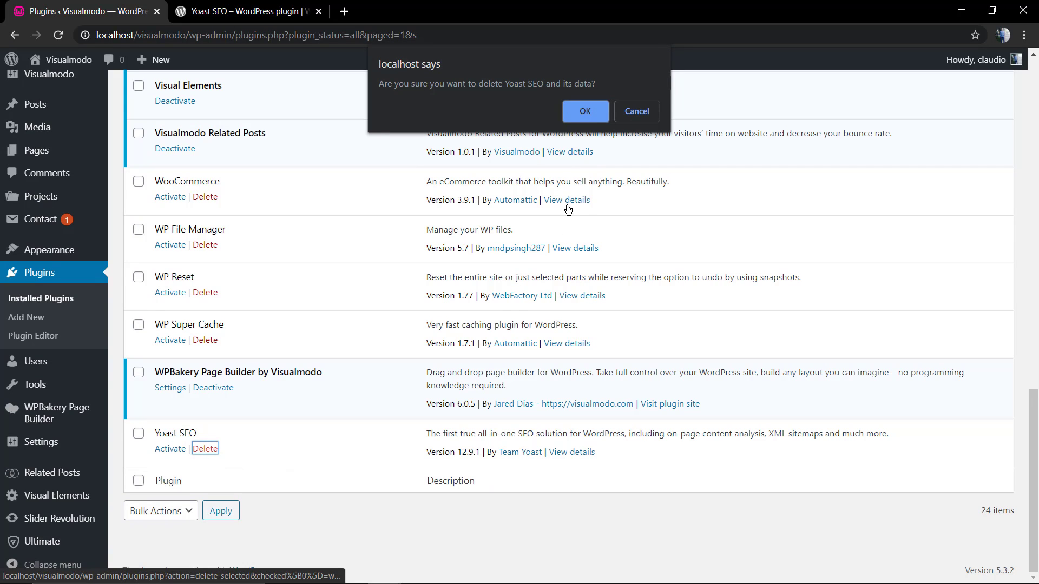
{"action": "left_click", "coordinate": [583, 106]}
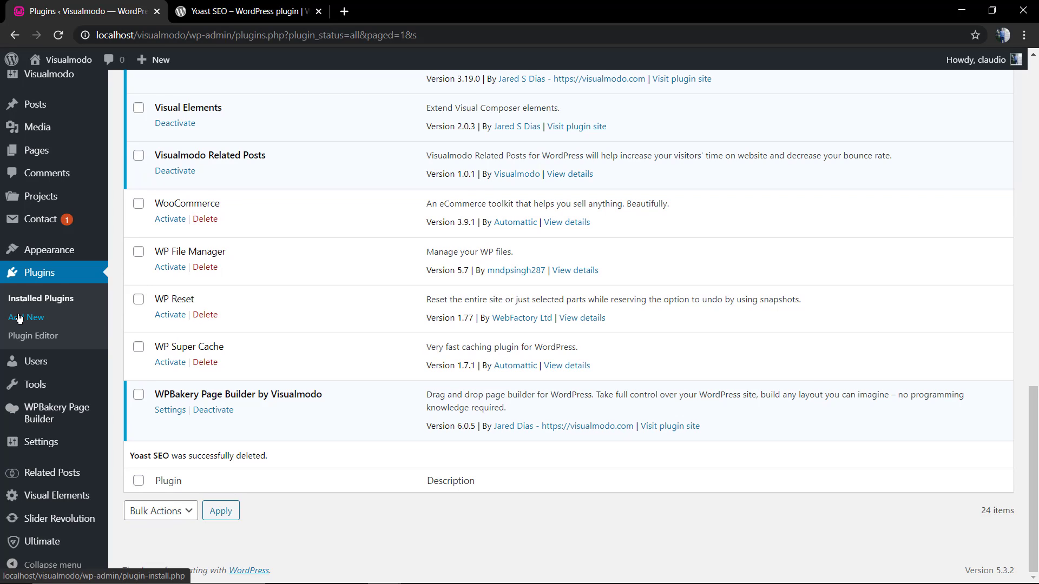
- Search the plugin directory for 'SEO' and install Yoast SEO from the results
{"action": "left_click", "coordinate": [18, 317]}
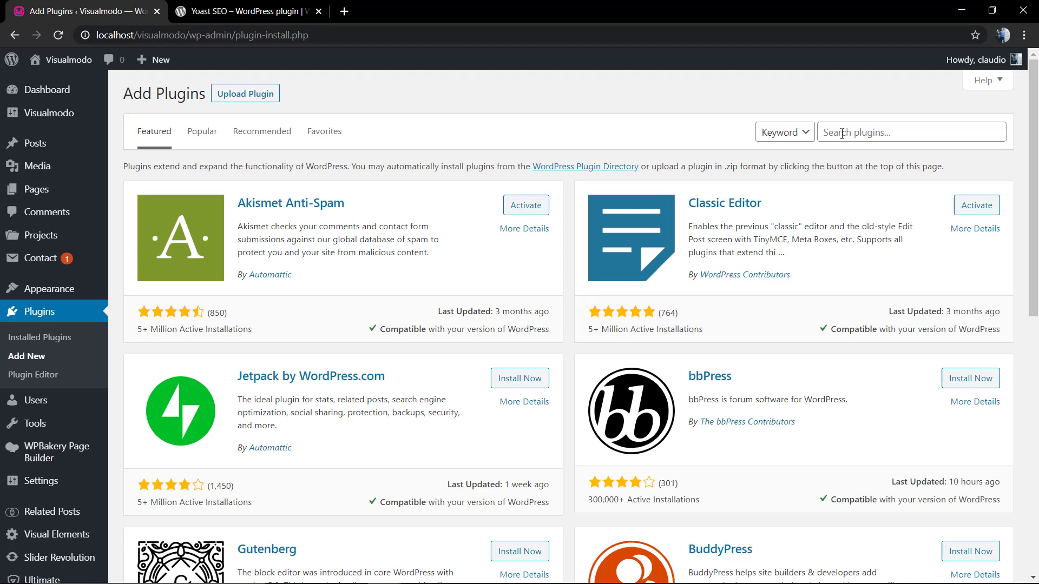
{"action": "left_click", "coordinate": [842, 133]}
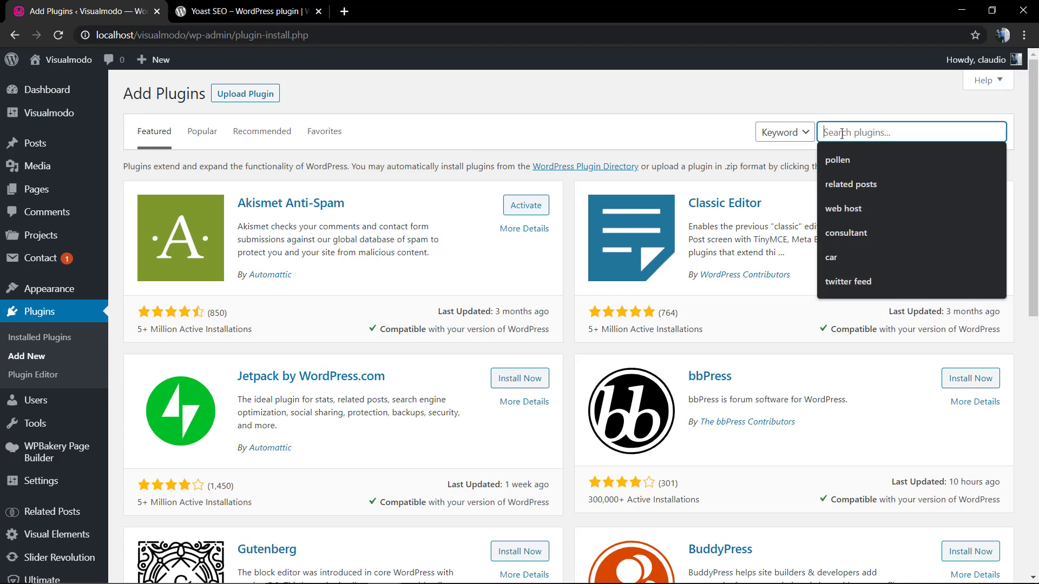
{"action": "type", "text": "SEO"}
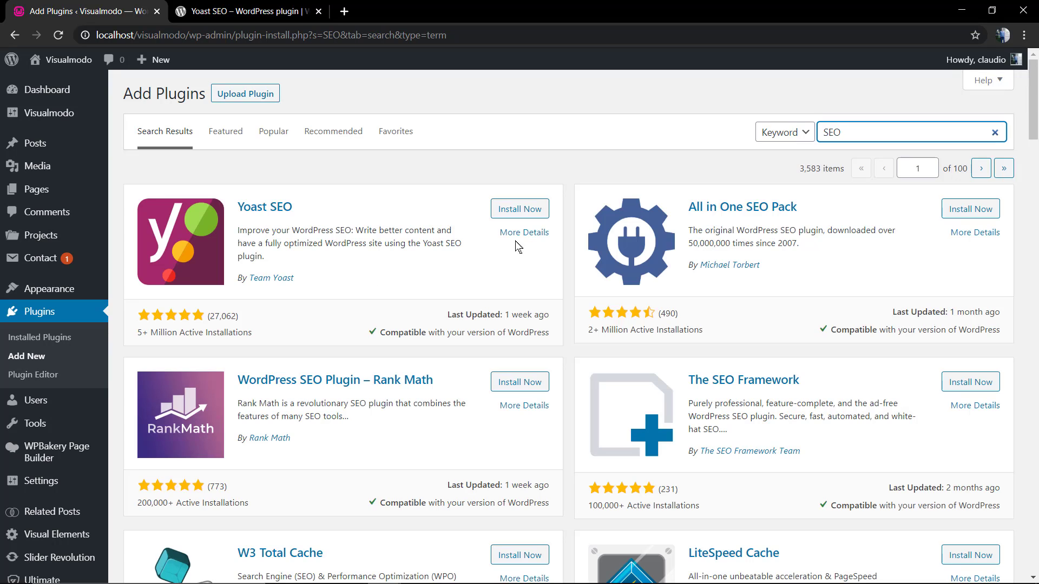
{"action": "left_click_drag", "start_coordinate": [290, 208], "coordinate": [237, 208]}
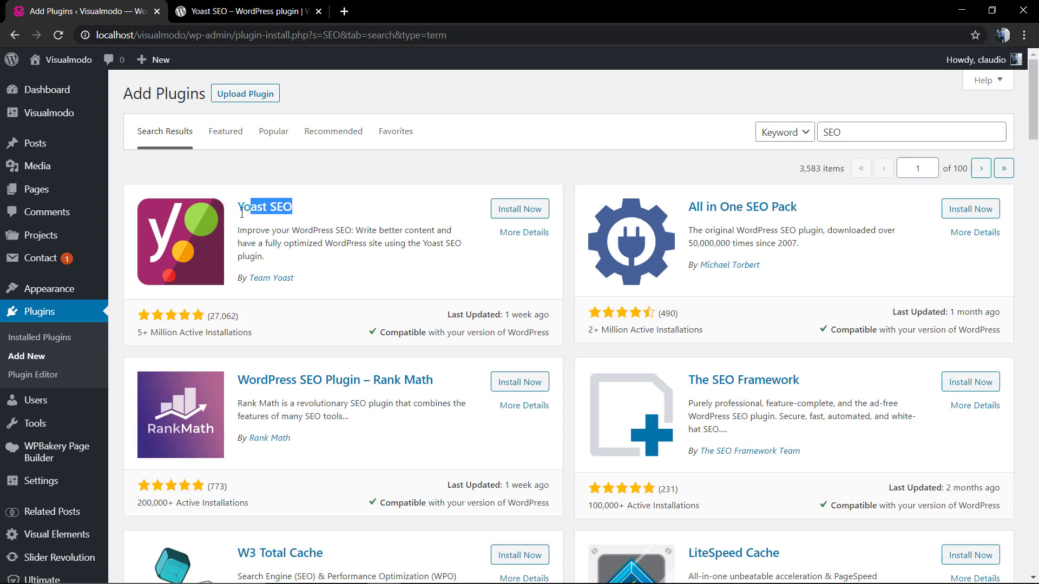
{"action": "left_click", "coordinate": [523, 209]}
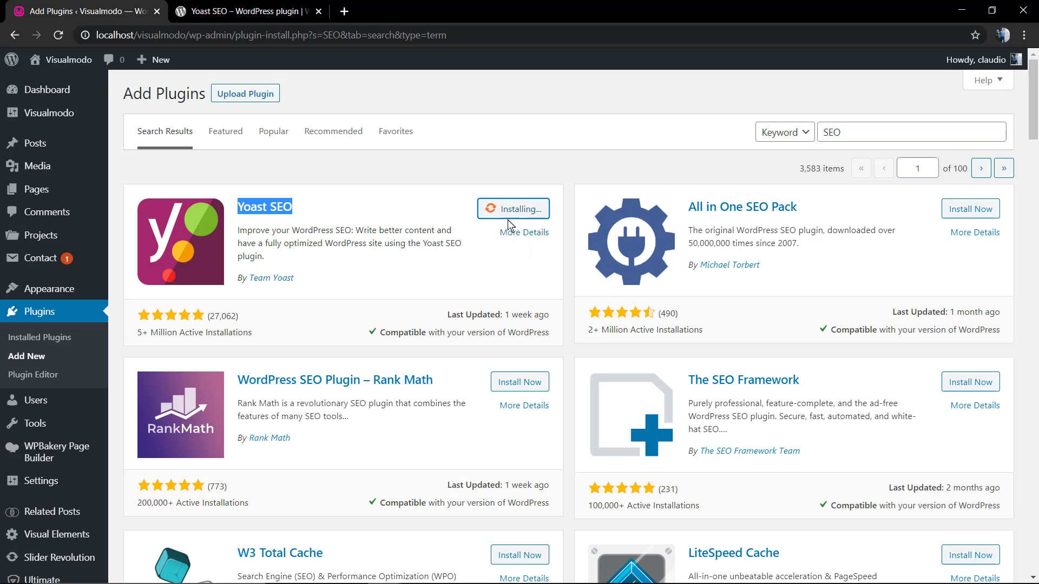
{"action": "left_click", "coordinate": [528, 158]}
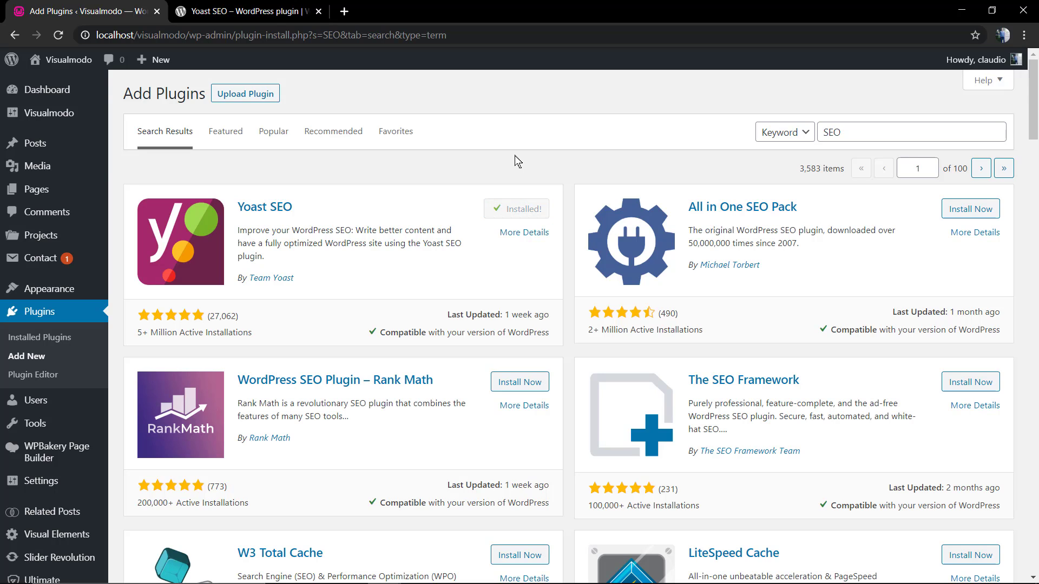
- Activate the reinstalled Yoast SEO and open its SEO > General page
{"action": "left_click", "coordinate": [525, 211]}
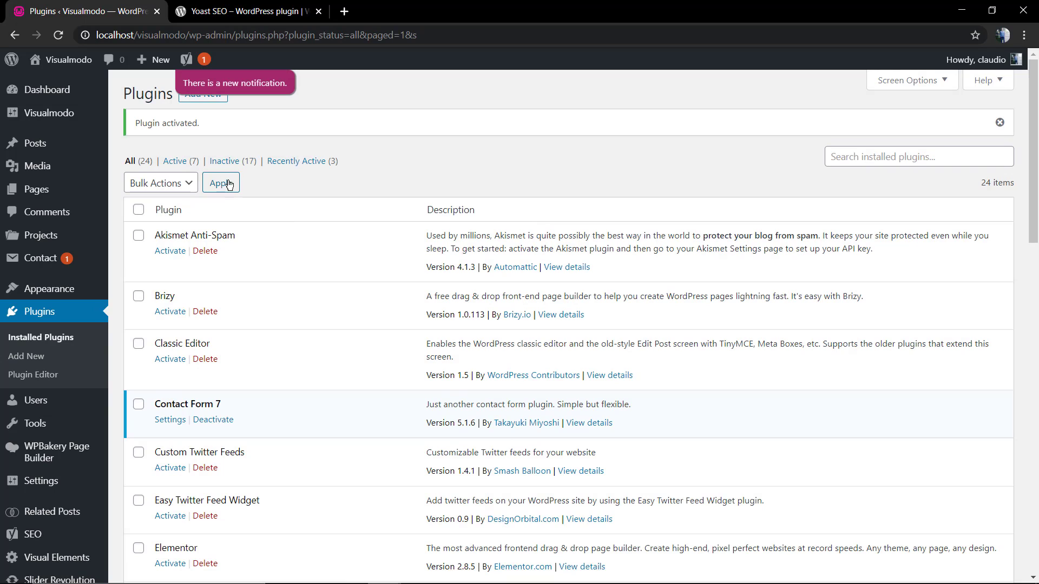
{"action": "mouse_move", "coordinate": [187, 60]}
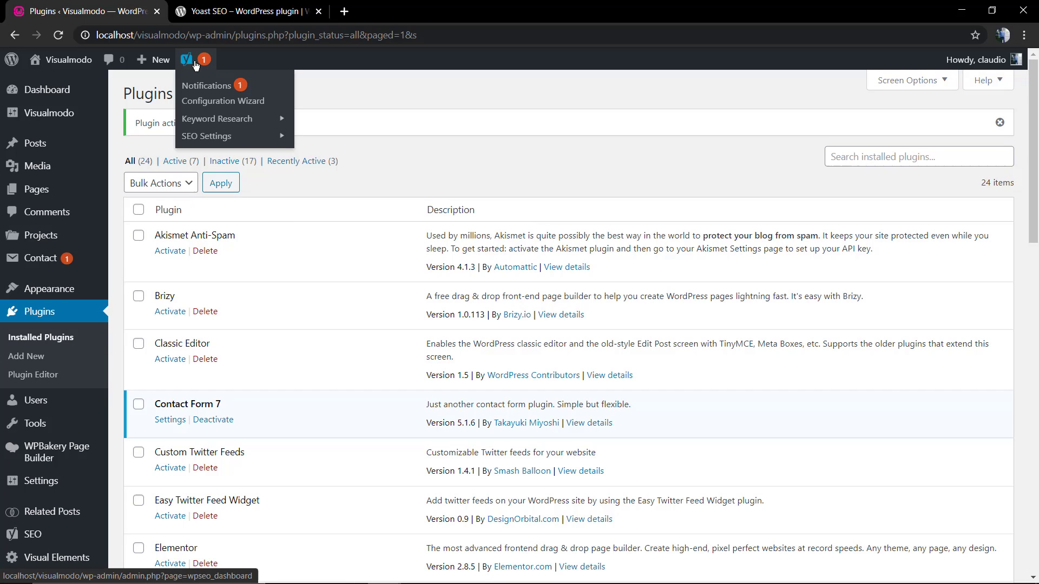
{"action": "mouse_move", "coordinate": [216, 119]}
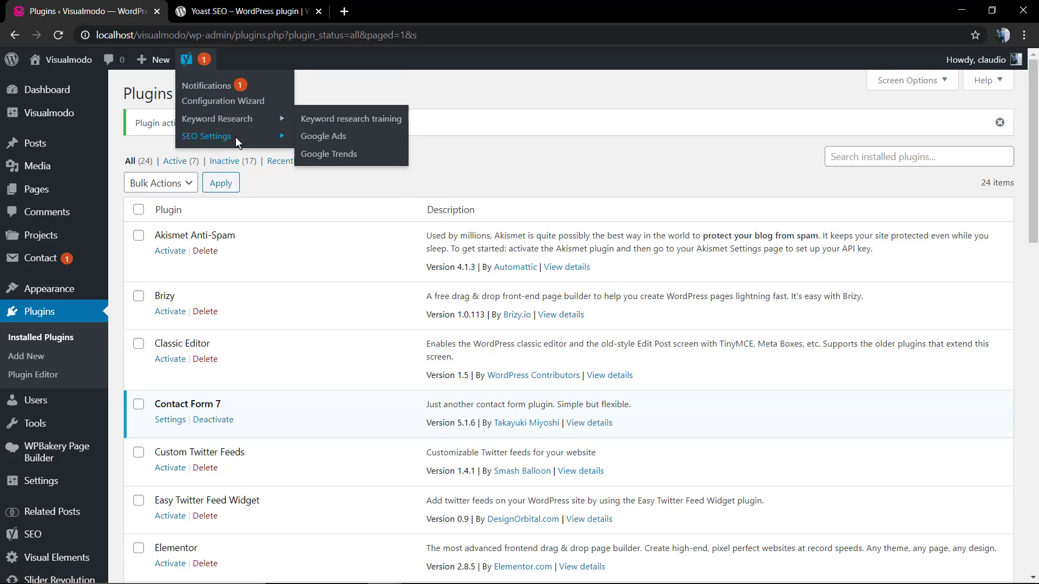
{"action": "scroll", "coordinate": [29, 429], "scroll_direction": "down", "scroll_amount": 3}
{"action": "scroll", "coordinate": [29, 429], "scroll_direction": "down", "scroll_amount": 3}
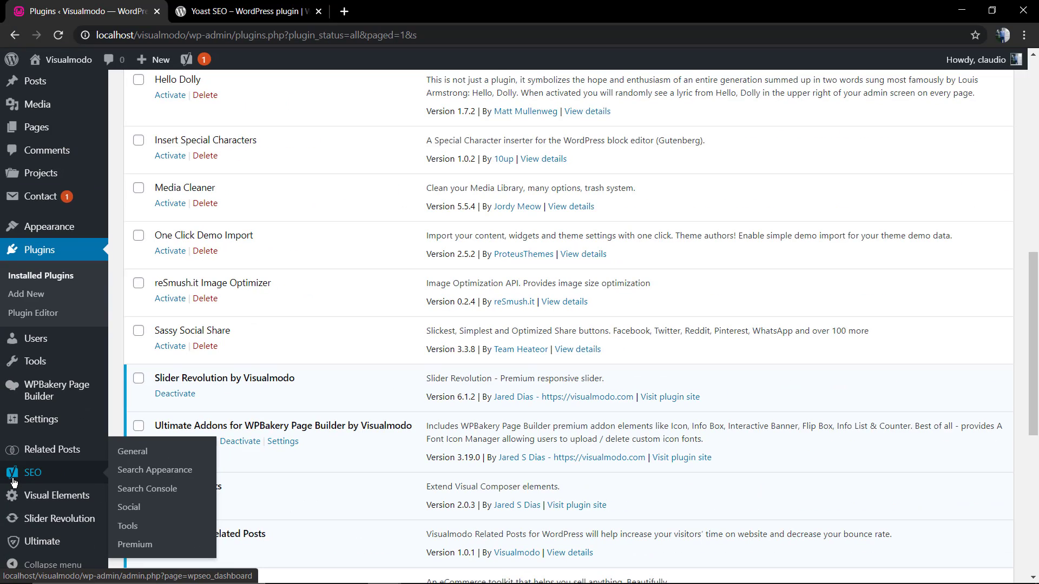
{"action": "left_click", "coordinate": [12, 476]}
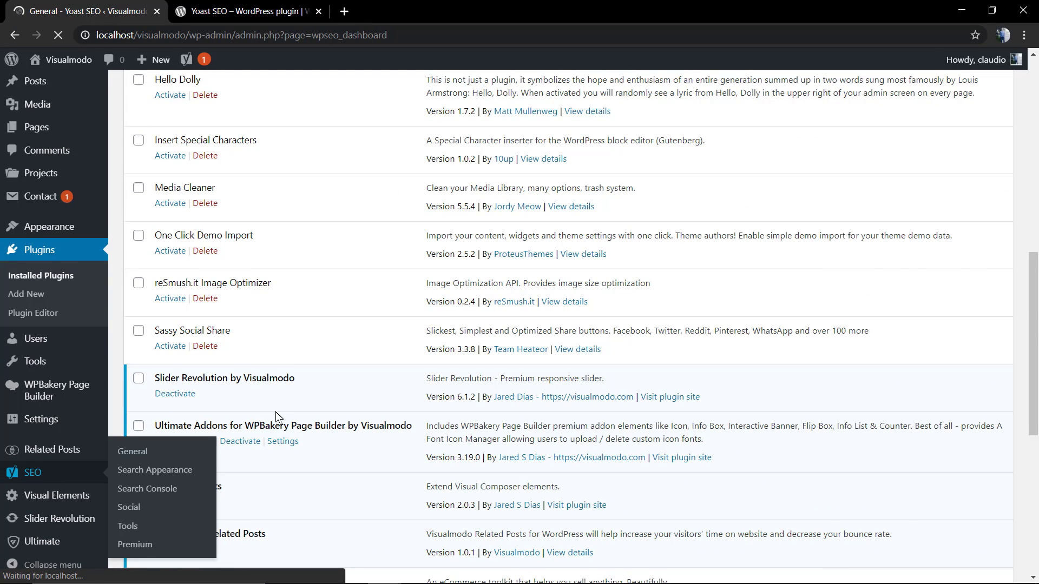